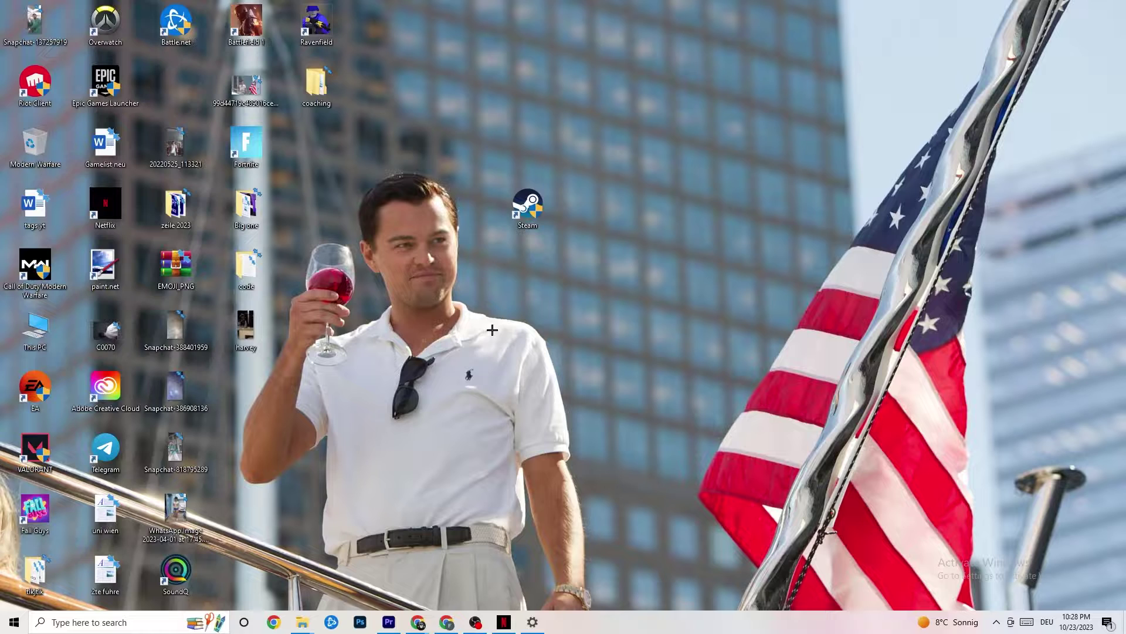
Launch Task Manager from the taskbar menu and maximize it to full screen.
{"action": "right_click", "coordinate": [627, 629]}
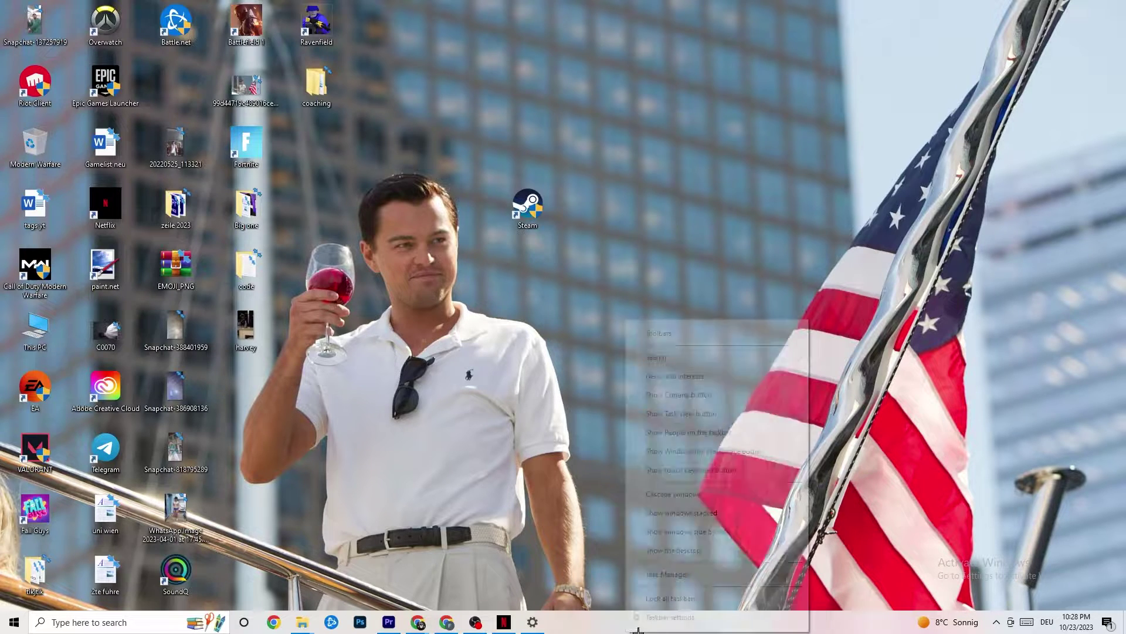
{"action": "left_click", "coordinate": [675, 573]}
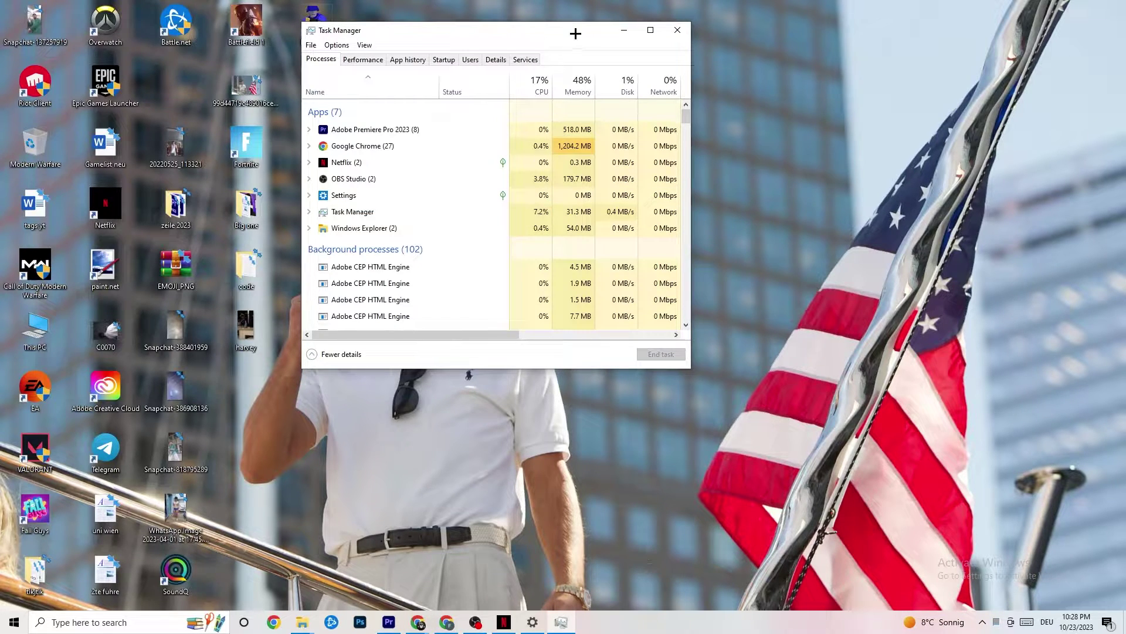
{"action": "left_click", "coordinate": [650, 30]}
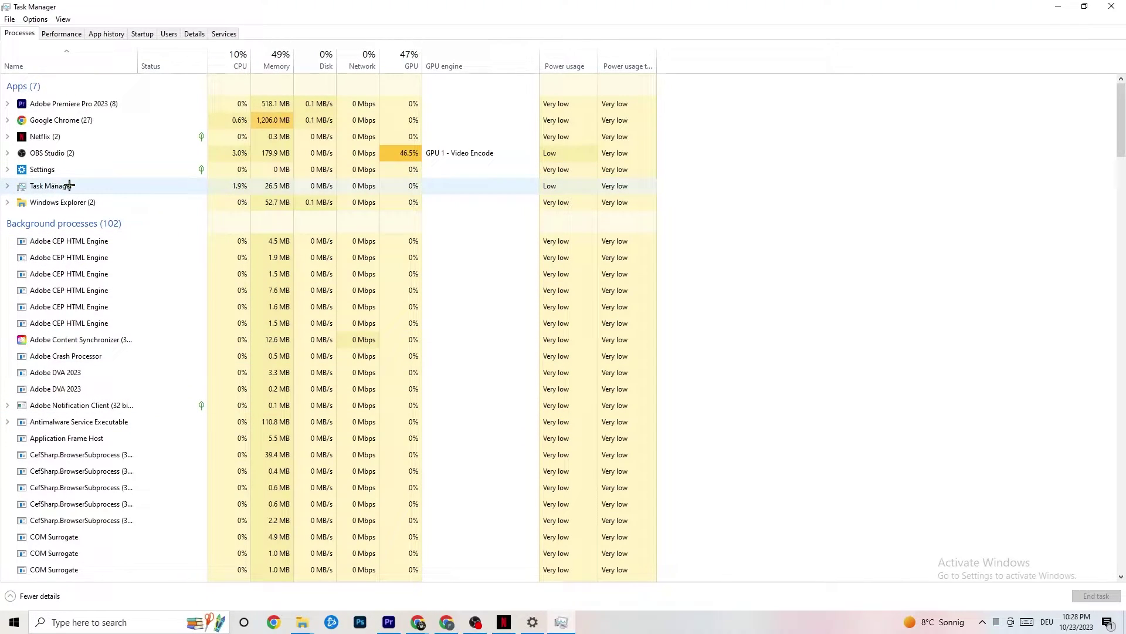
End the Google Chrome task, then switch to the Details tab.
{"action": "right_click", "coordinate": [81, 119]}
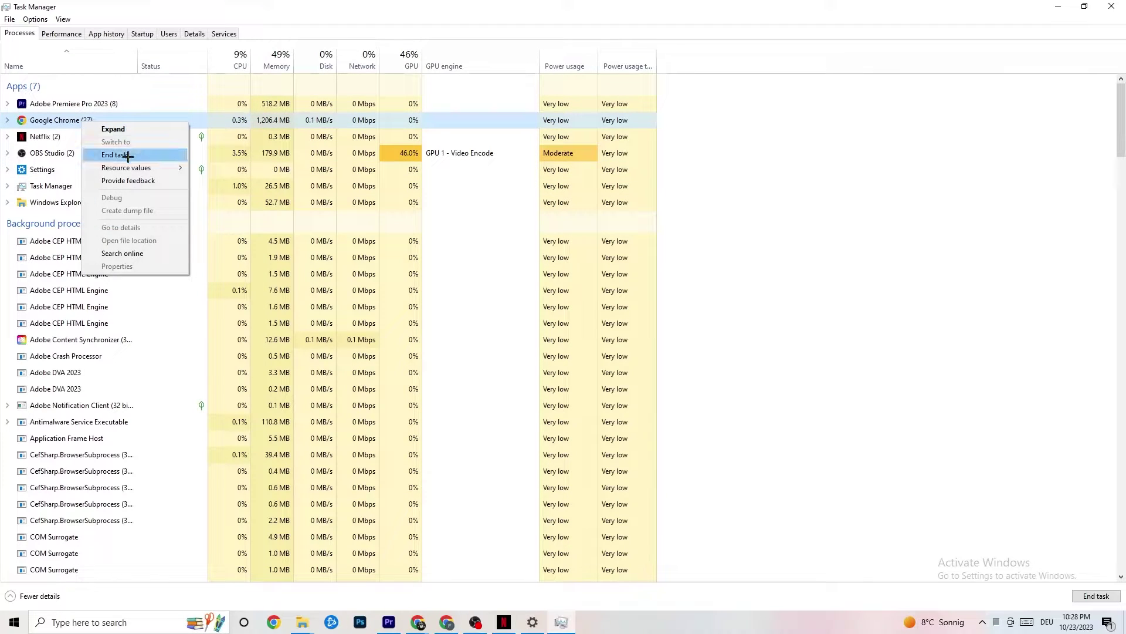
{"action": "left_click", "coordinate": [807, 139]}
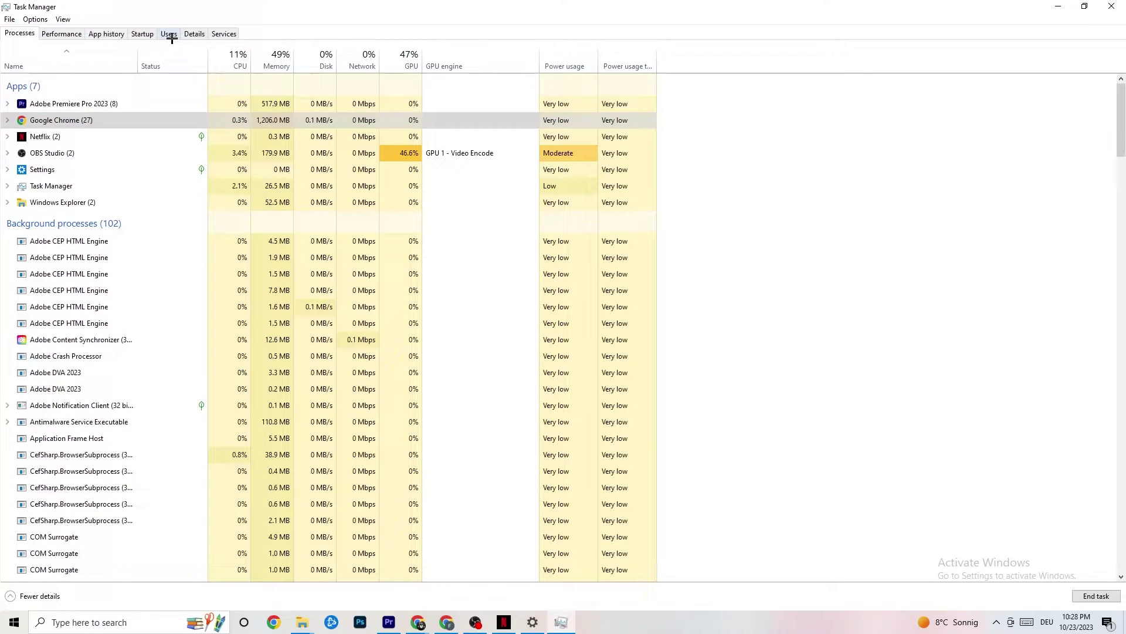
{"action": "left_click", "coordinate": [193, 33]}
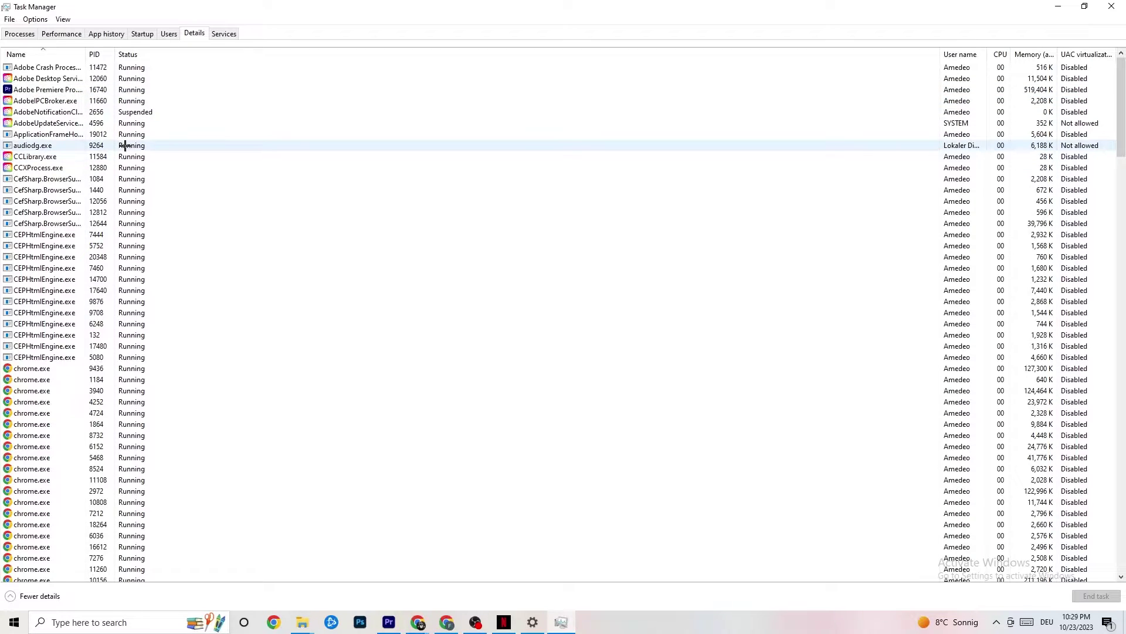
Review Adobe Premiere Pro's priority levels without changing them, then show the Startup tab.
{"action": "right_click", "coordinate": [61, 90]}
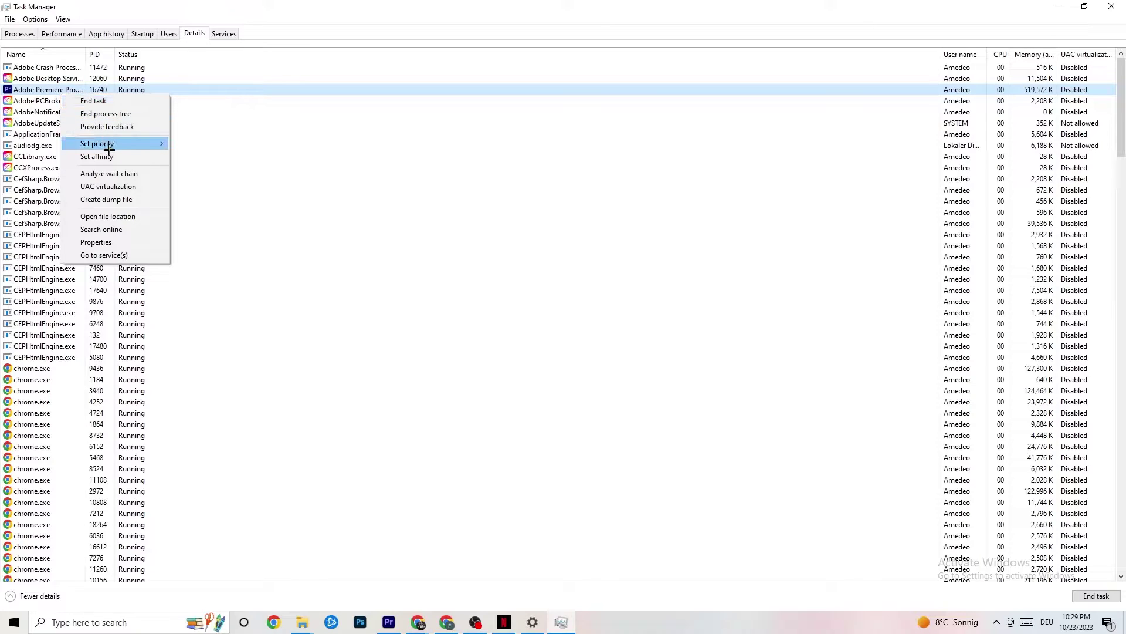
{"action": "mouse_move", "coordinate": [109, 149]}
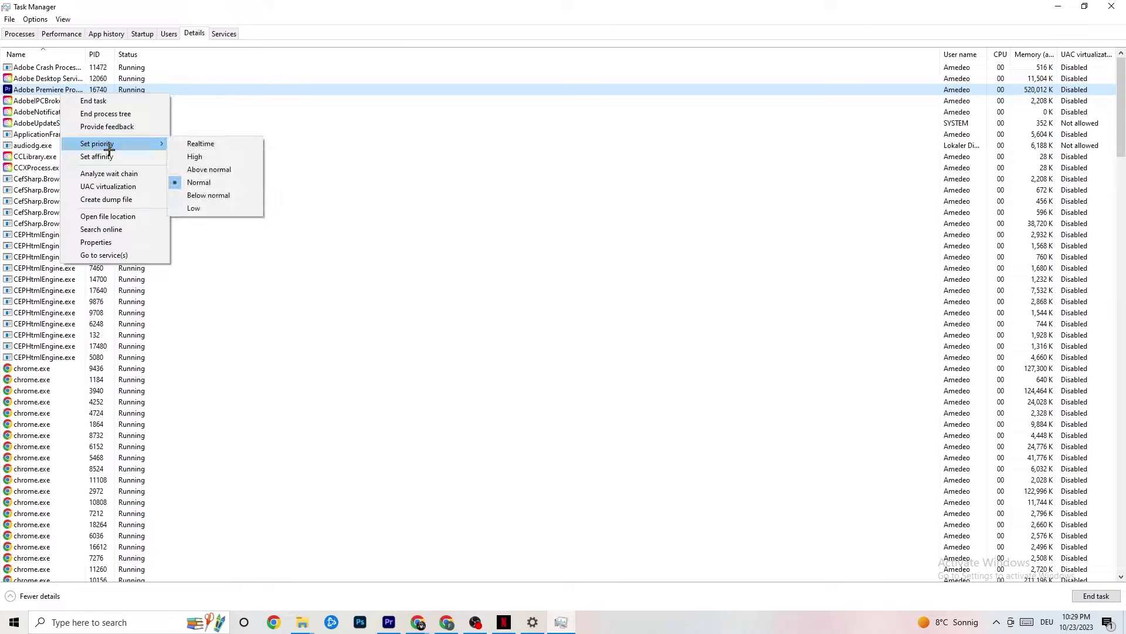
{"action": "left_click", "coordinate": [155, 139]}
{"action": "mouse_move", "coordinate": [155, 139]}
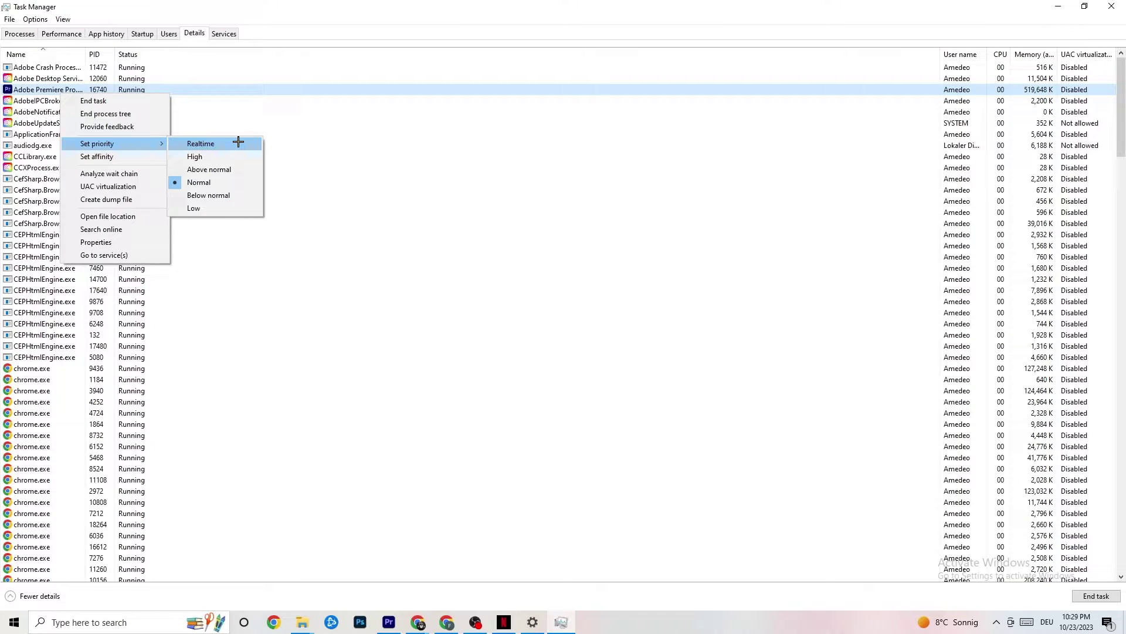
{"action": "left_click", "coordinate": [305, 123]}
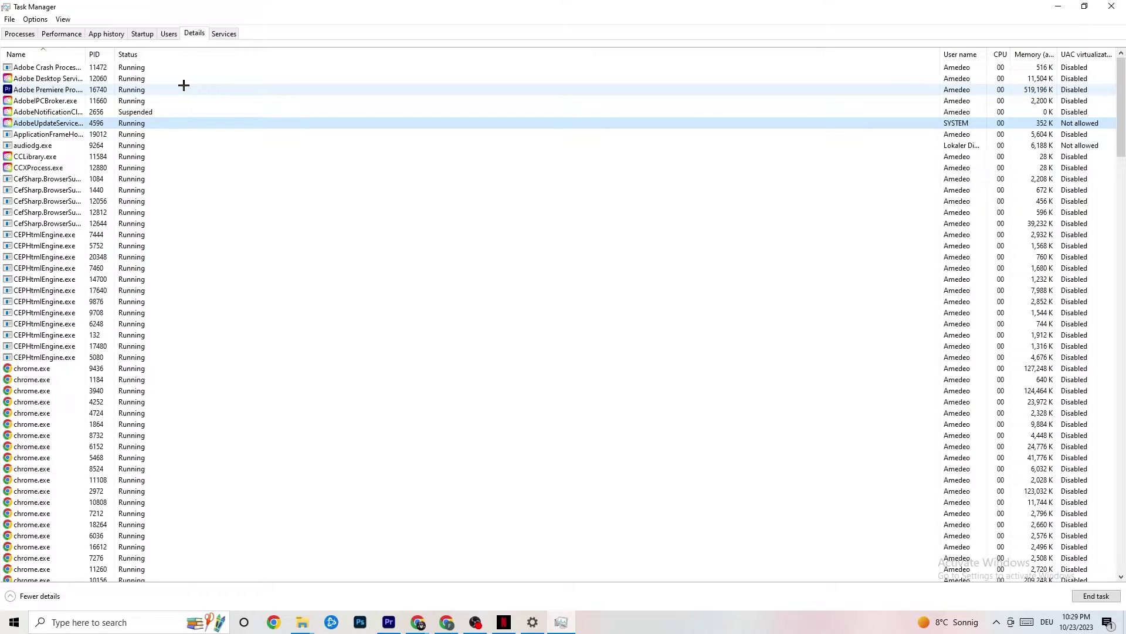
{"action": "left_click", "coordinate": [142, 34]}
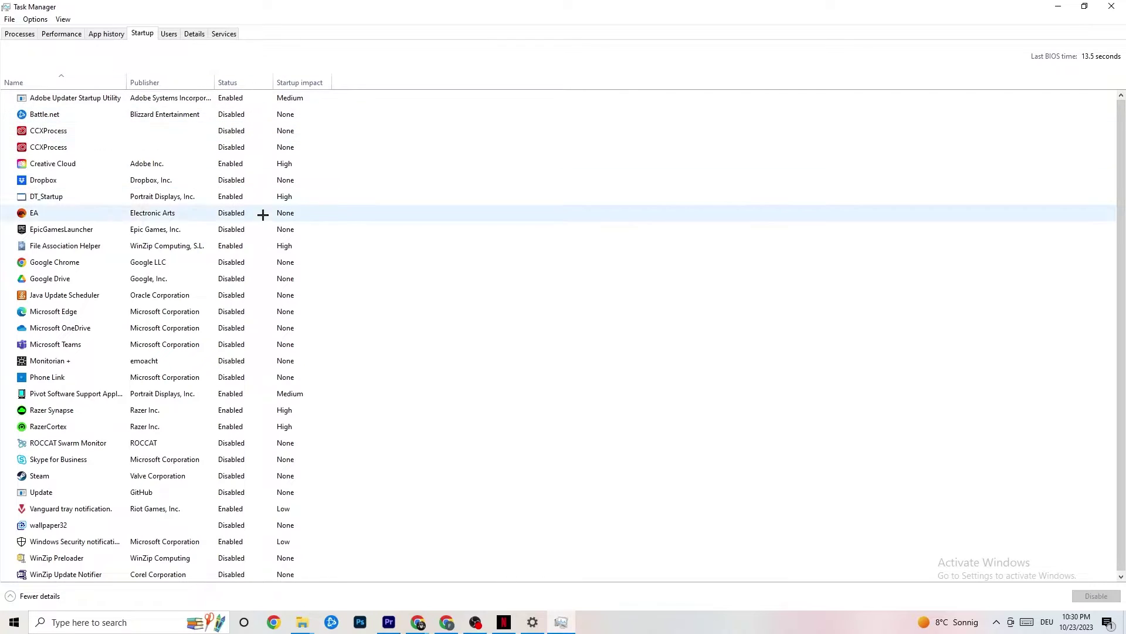
Disable Razer Synapse from launching at startup and close Task Manager.
{"action": "right_click", "coordinate": [228, 411]}
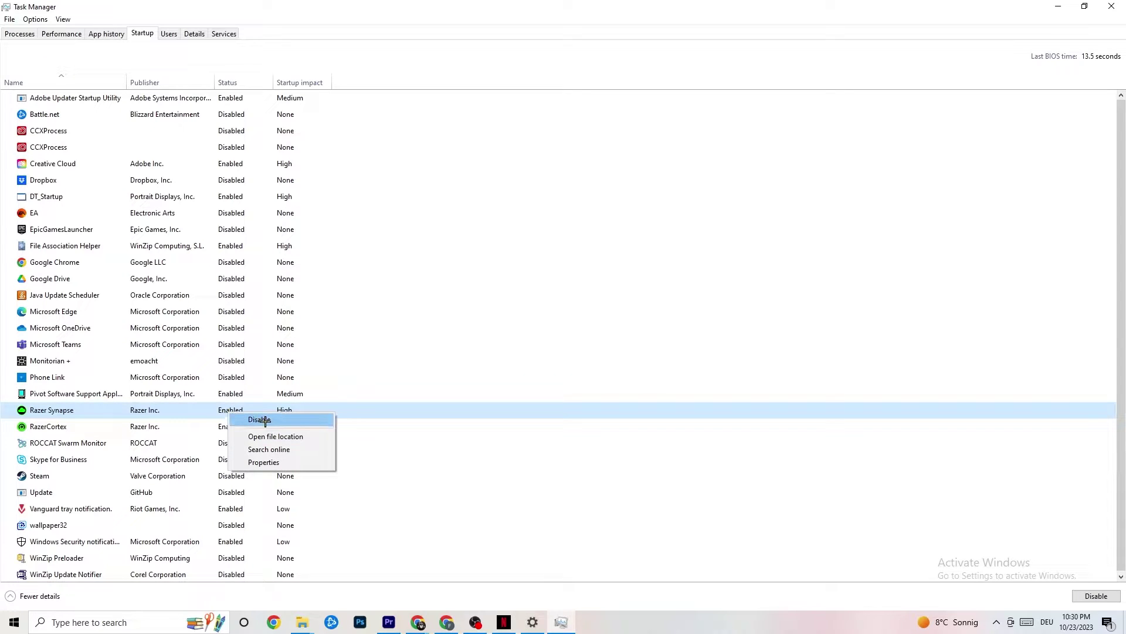
{"action": "left_click", "coordinate": [581, 59]}
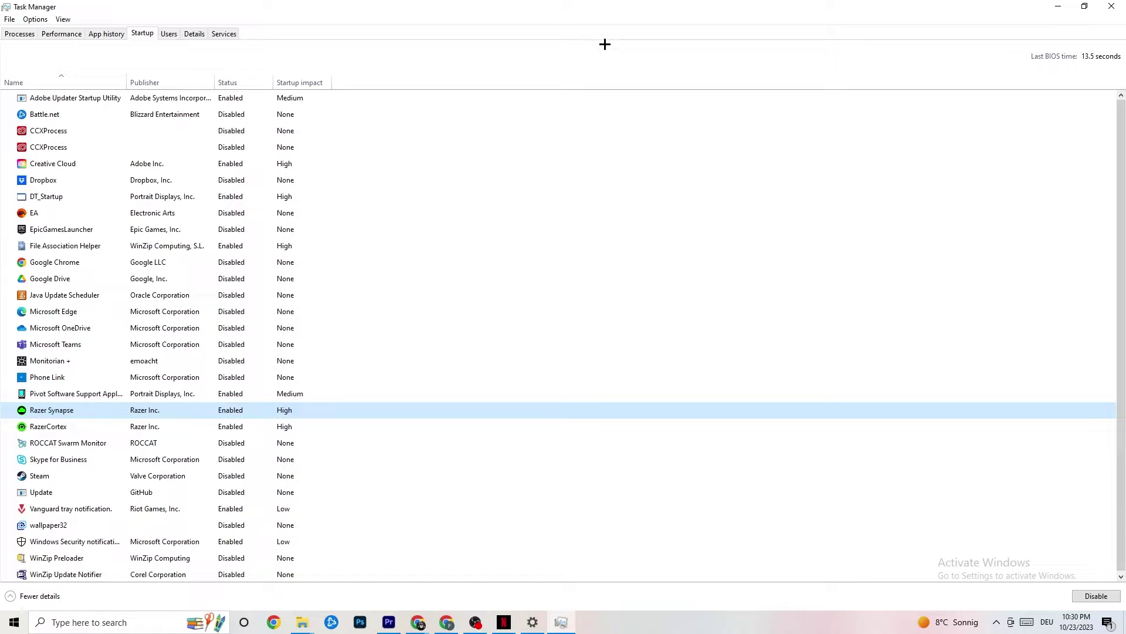
{"action": "left_click", "coordinate": [1099, 5]}
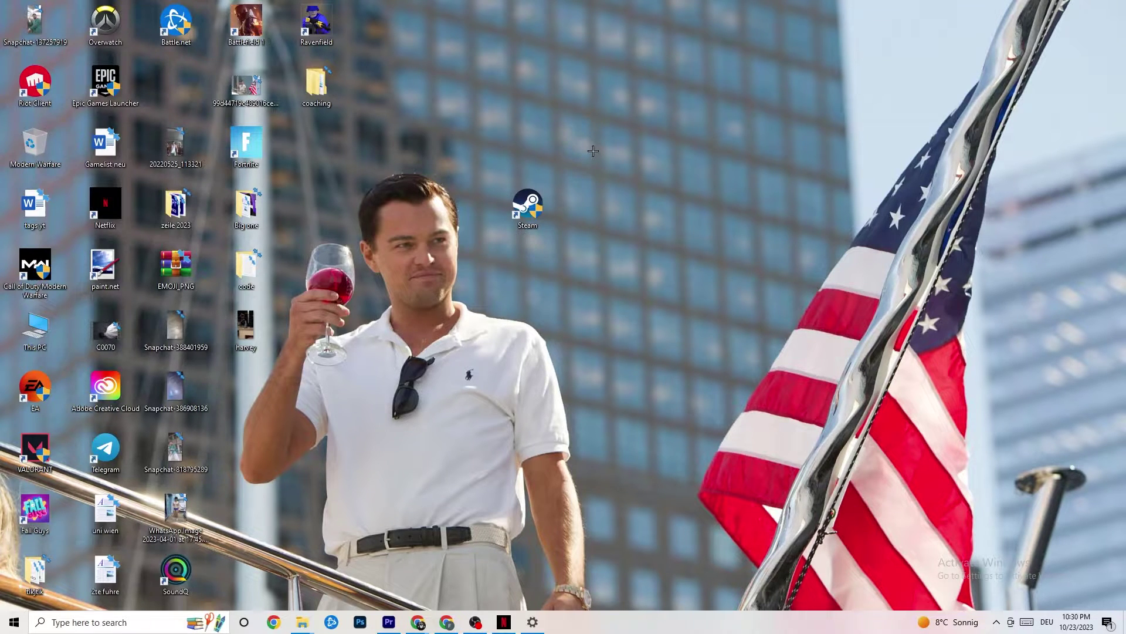
In Settings > System > Display, keep scaling at 100%, then view Power & sleep.
{"action": "left_click", "coordinate": [10, 623]}
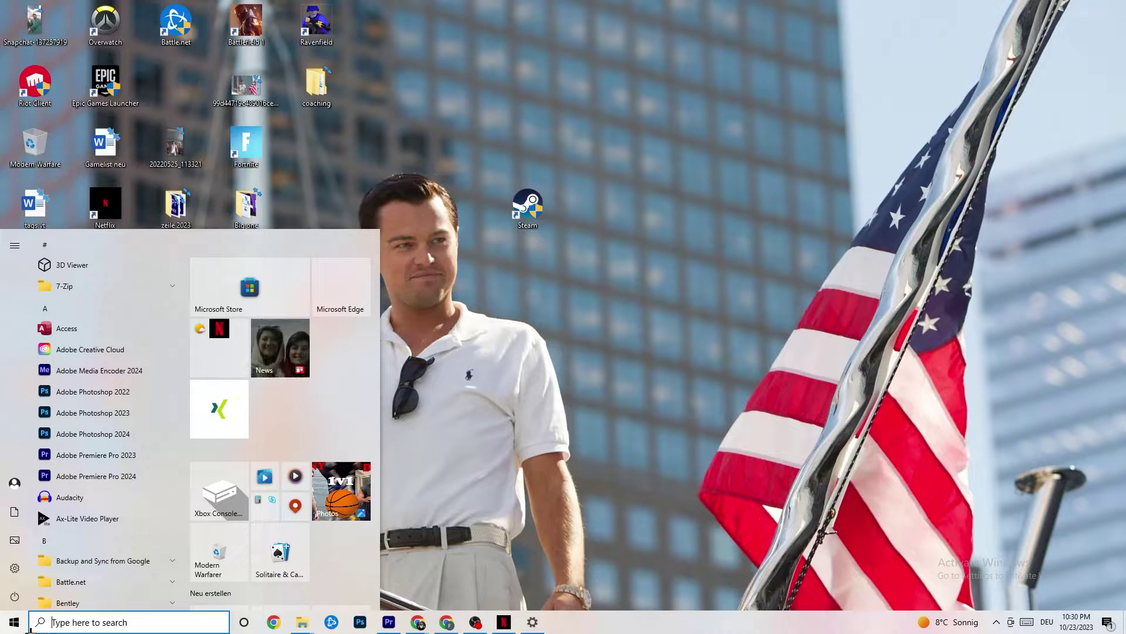
{"action": "left_click", "coordinate": [14, 567]}
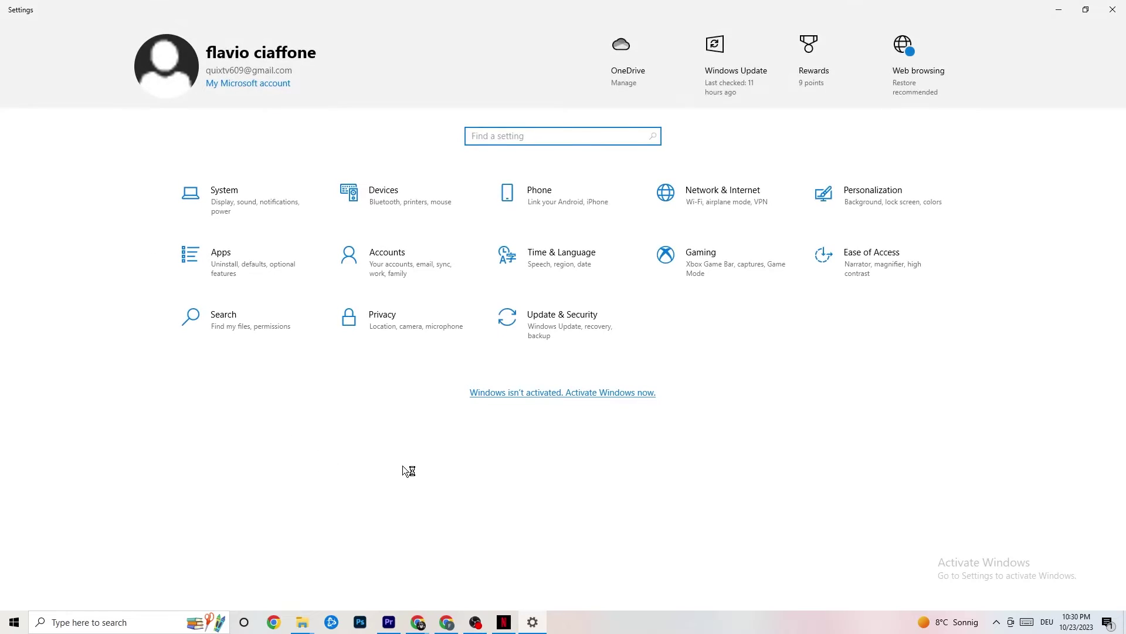
{"action": "left_click", "coordinate": [244, 199]}
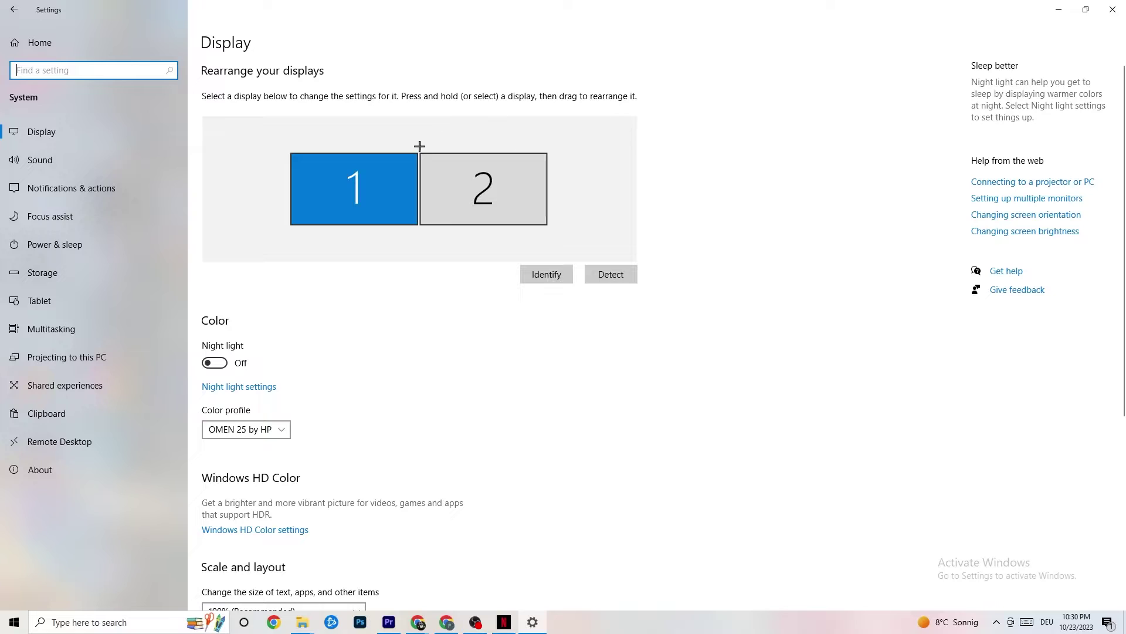
{"action": "scroll", "coordinate": [547, 133], "scroll_direction": "down", "scroll_amount": 5}
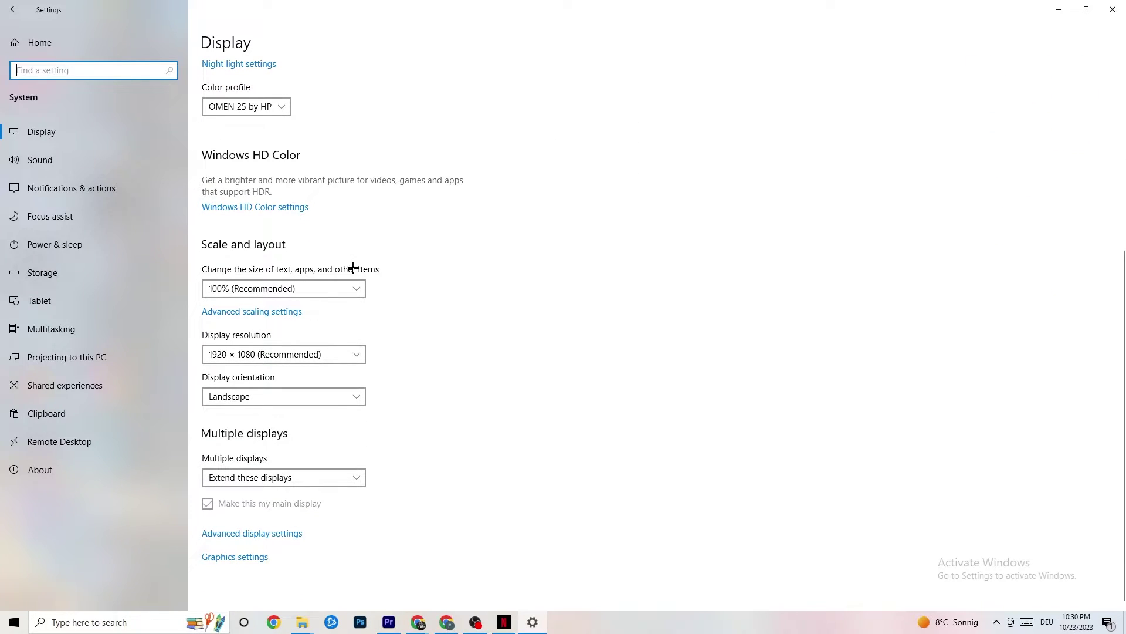
{"action": "left_click", "coordinate": [241, 287]}
{"action": "left_click", "coordinate": [444, 227]}
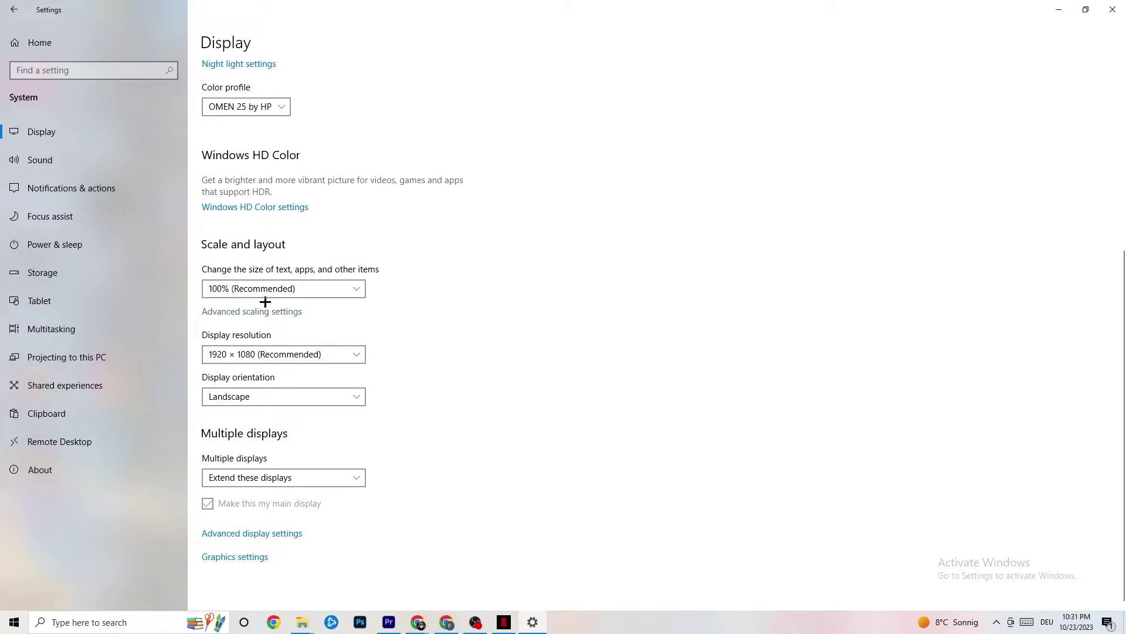
{"action": "left_click", "coordinate": [90, 245]}
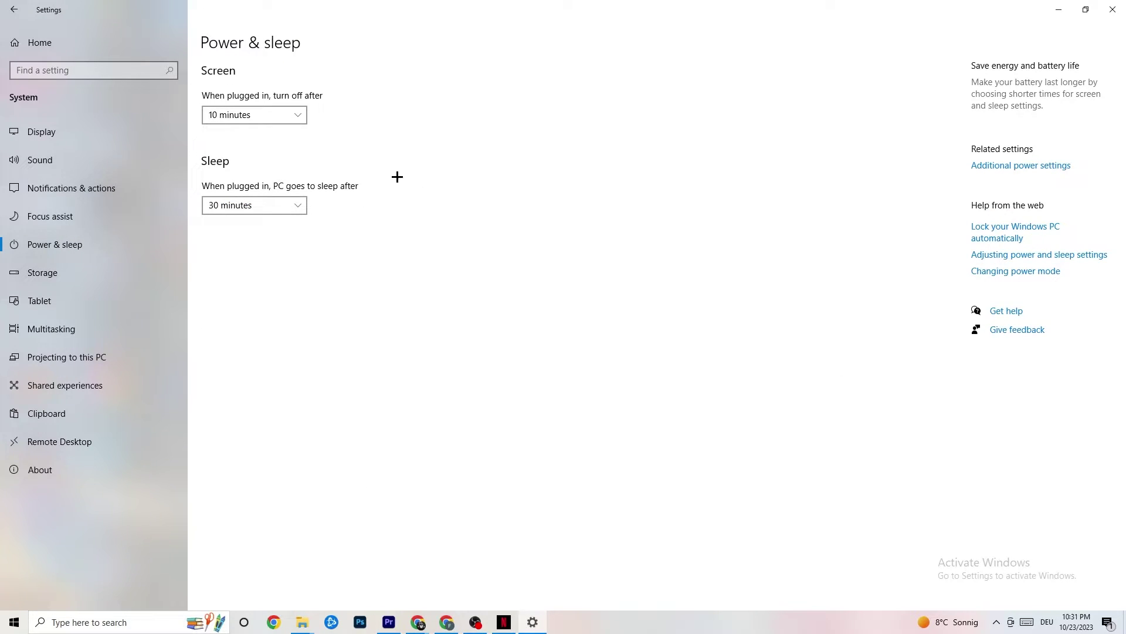
Review the additional power plan options, then open the Storage page.
{"action": "left_click", "coordinate": [1038, 166]}
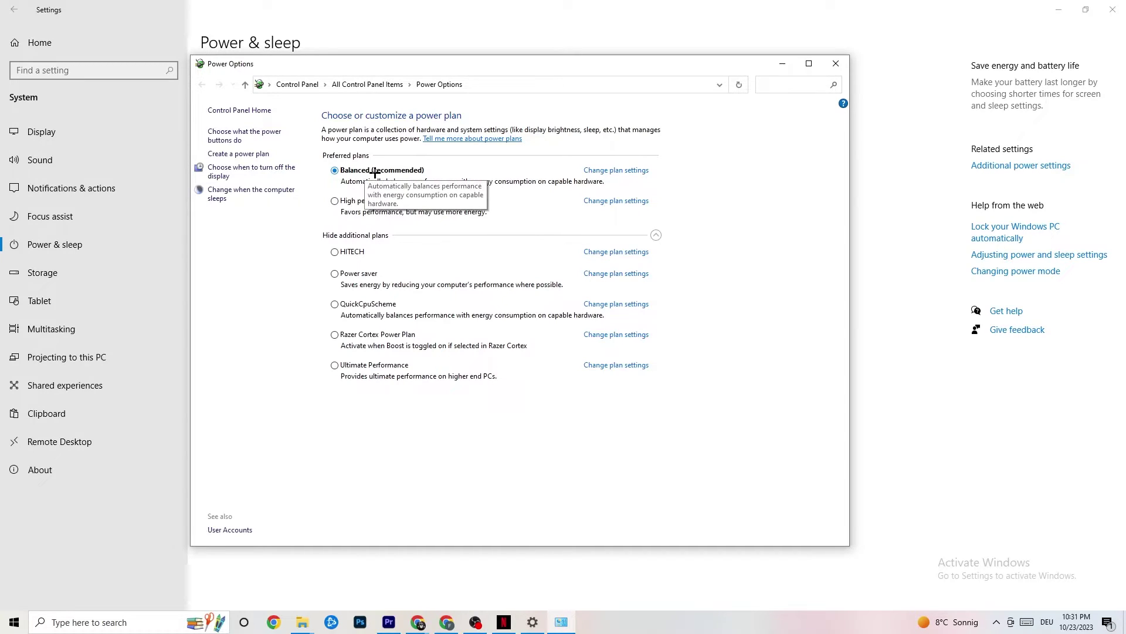
{"action": "left_click", "coordinate": [835, 64]}
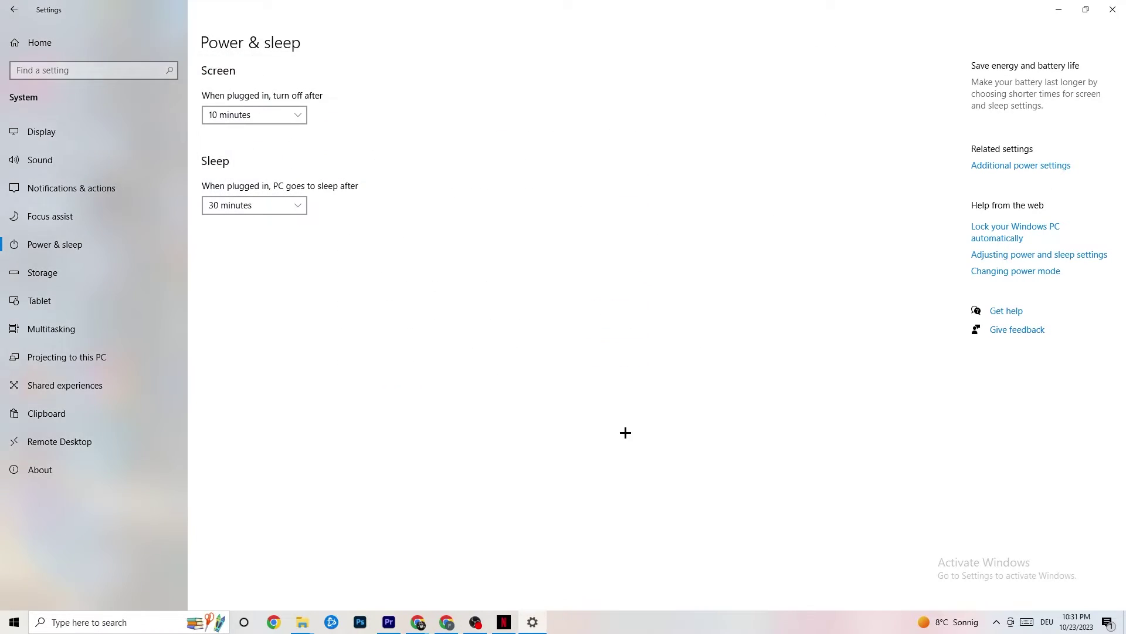
{"action": "left_click", "coordinate": [88, 277]}
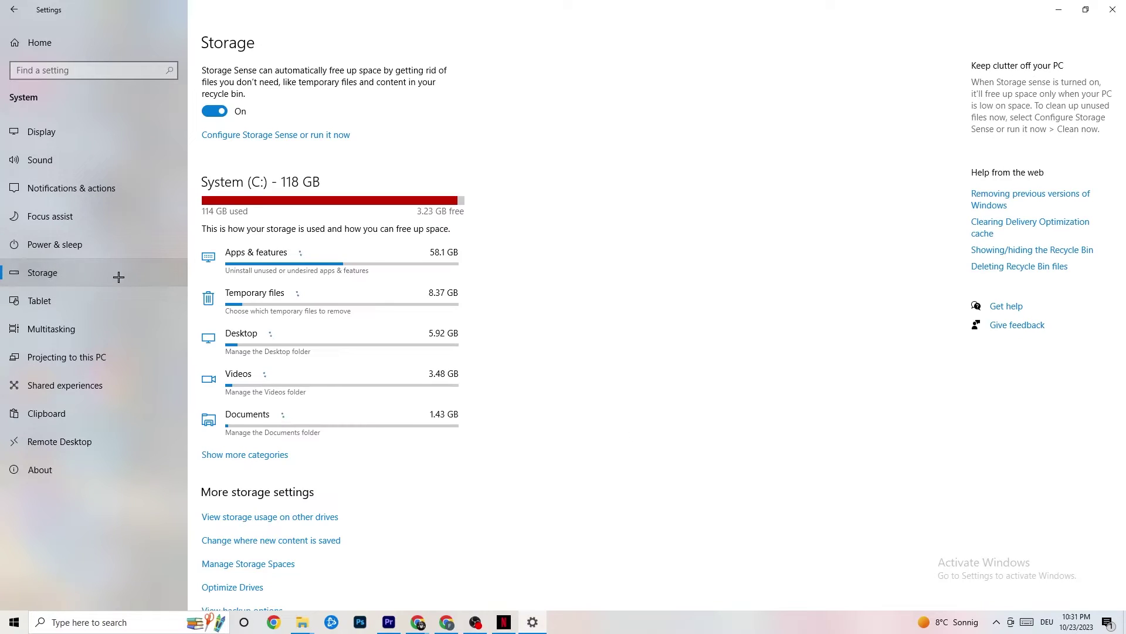
Leave Storage Sense set to run every week and go back to Settings home.
{"action": "left_click", "coordinate": [265, 136]}
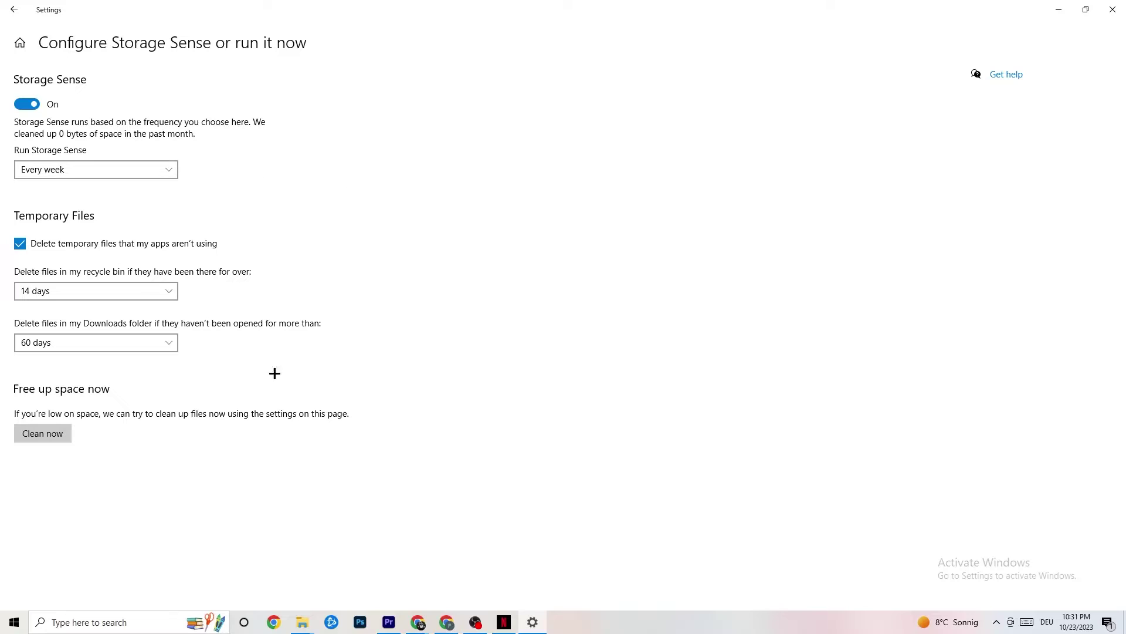
{"action": "left_click", "coordinate": [150, 176]}
{"action": "left_click", "coordinate": [228, 160]}
{"action": "left_click", "coordinate": [106, 174]}
{"action": "left_click", "coordinate": [385, 182]}
{"action": "left_click", "coordinate": [11, 8]}
{"action": "left_click", "coordinate": [13, 10]}
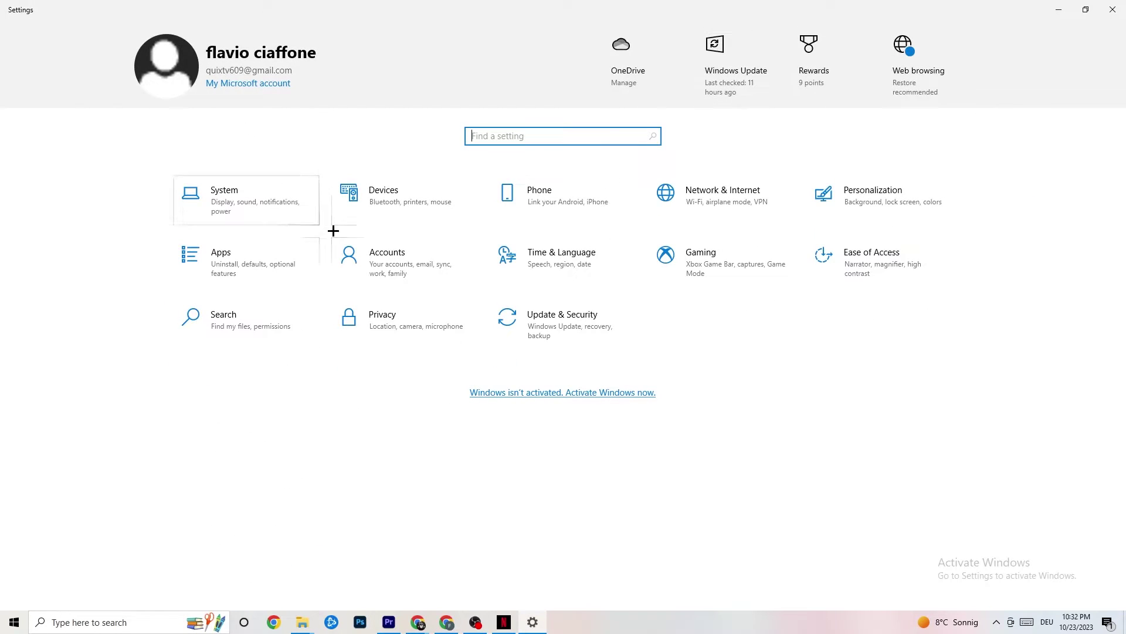
{"action": "left_click", "coordinate": [750, 268]}
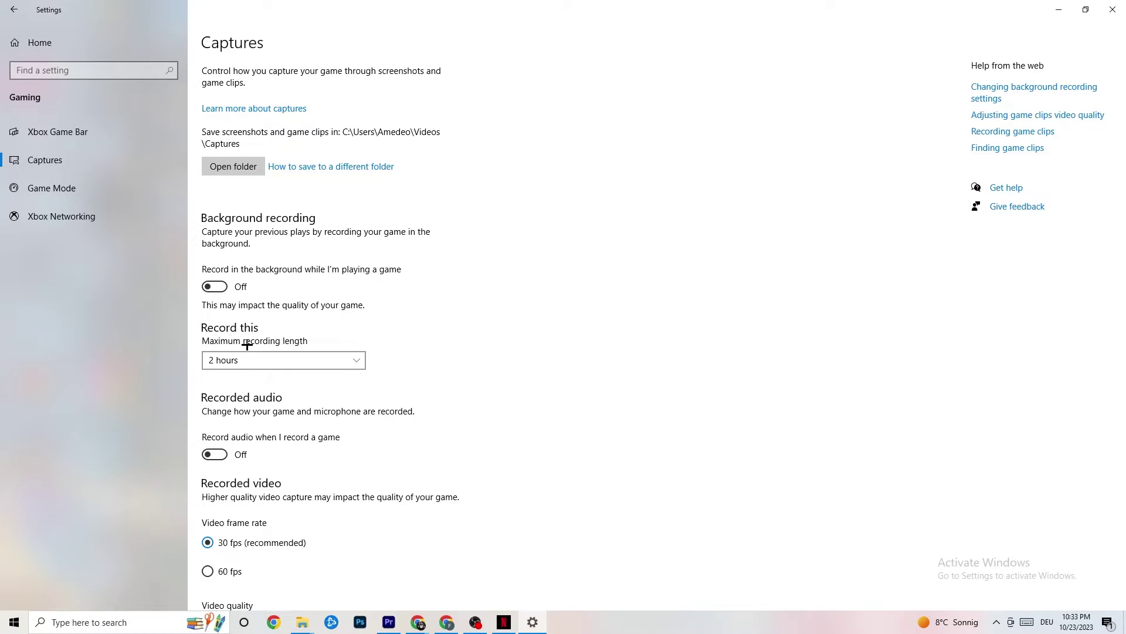
{"action": "left_click", "coordinate": [100, 187]}
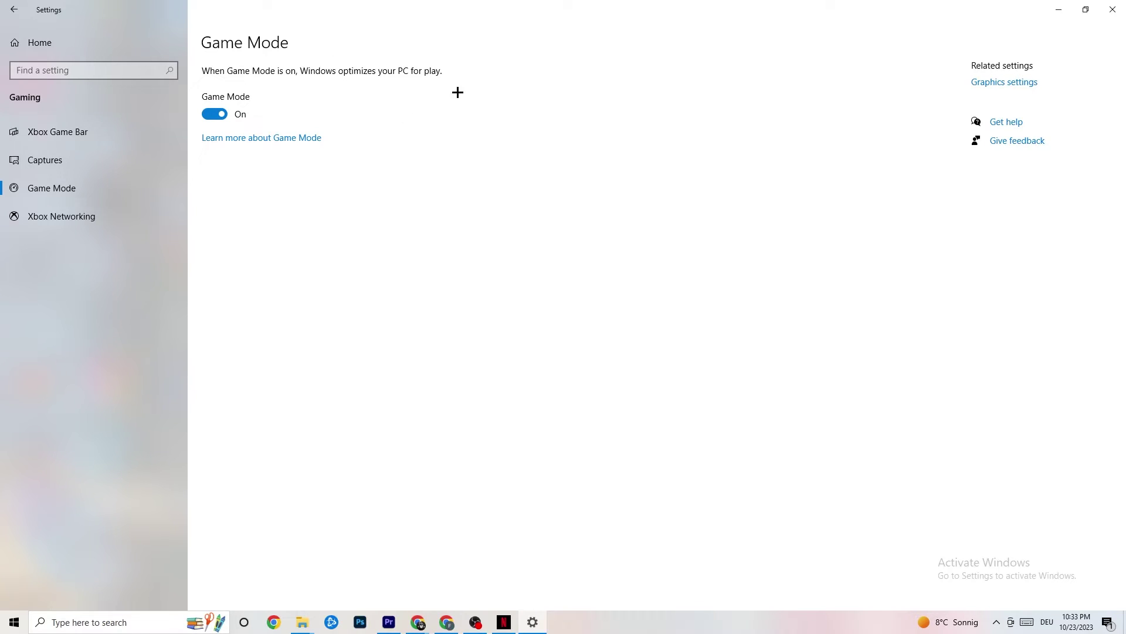
{"action": "left_click", "coordinate": [14, 9]}
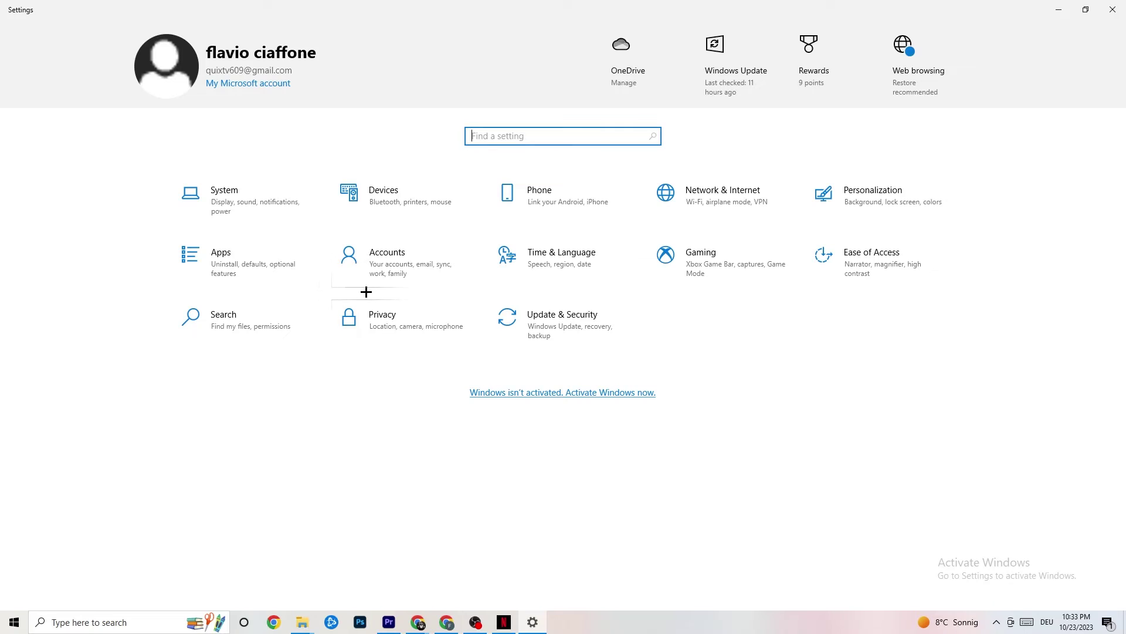
Check Update & Security's Troubleshoot page, then return to the Windows Update page.
{"action": "left_click", "coordinate": [591, 339]}
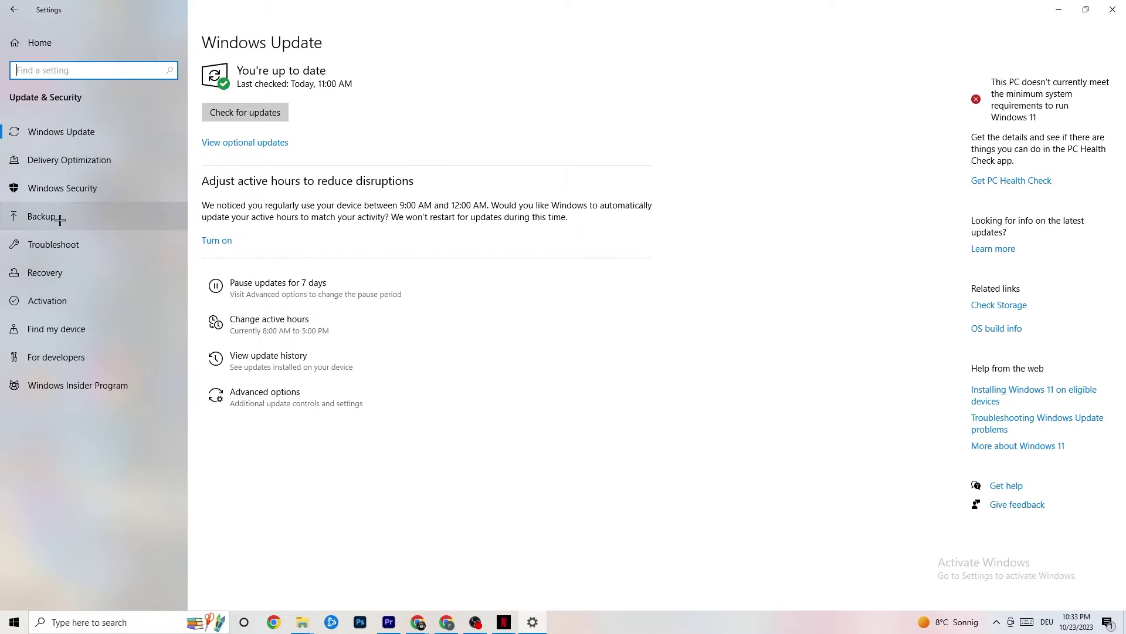
{"action": "left_click", "coordinate": [58, 244]}
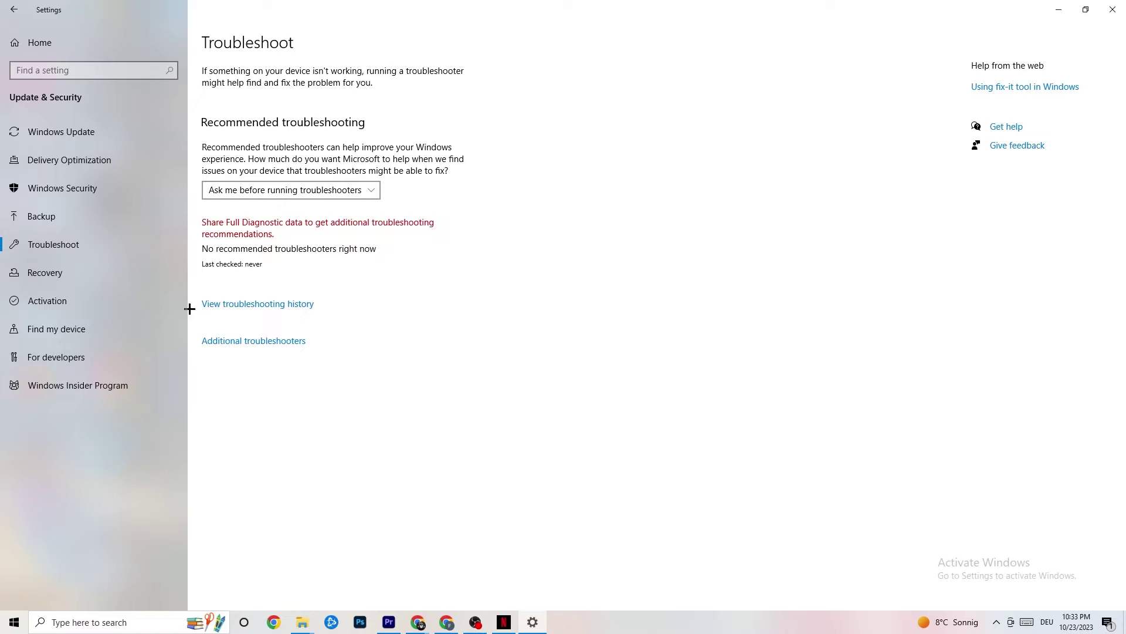
{"action": "left_click", "coordinate": [88, 132]}
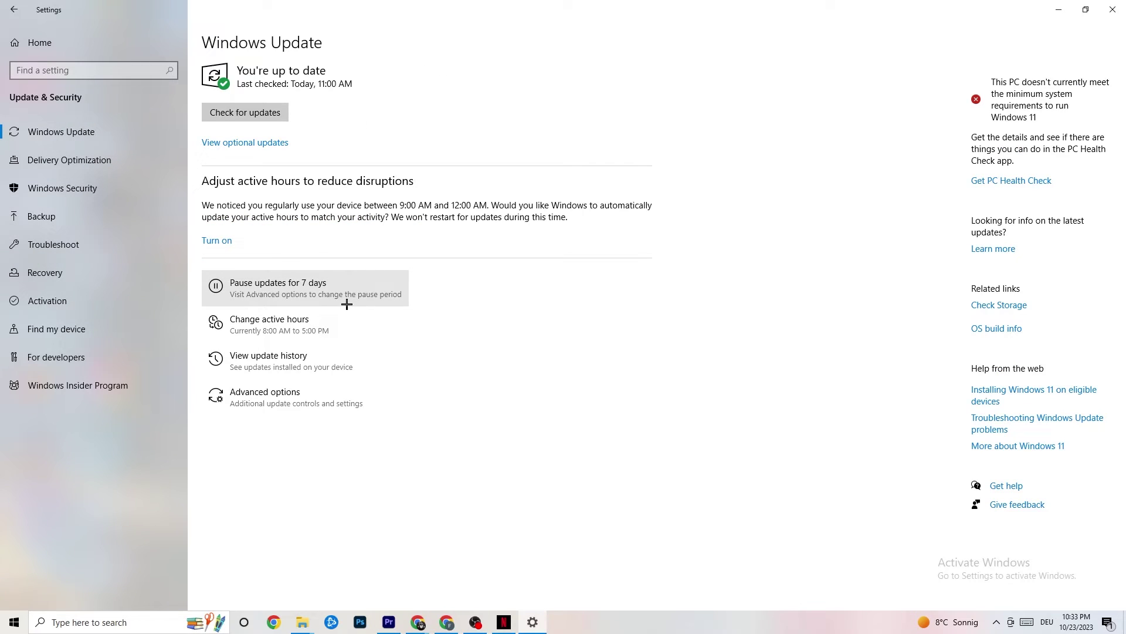